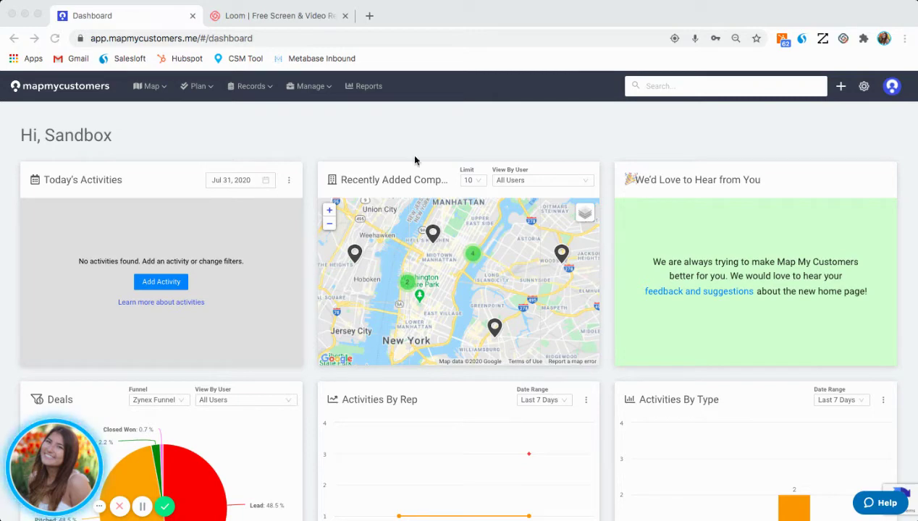
# Create a new companies report titled "Exporting Companies" with the description "All companies"
pyautogui.click(350, 104)
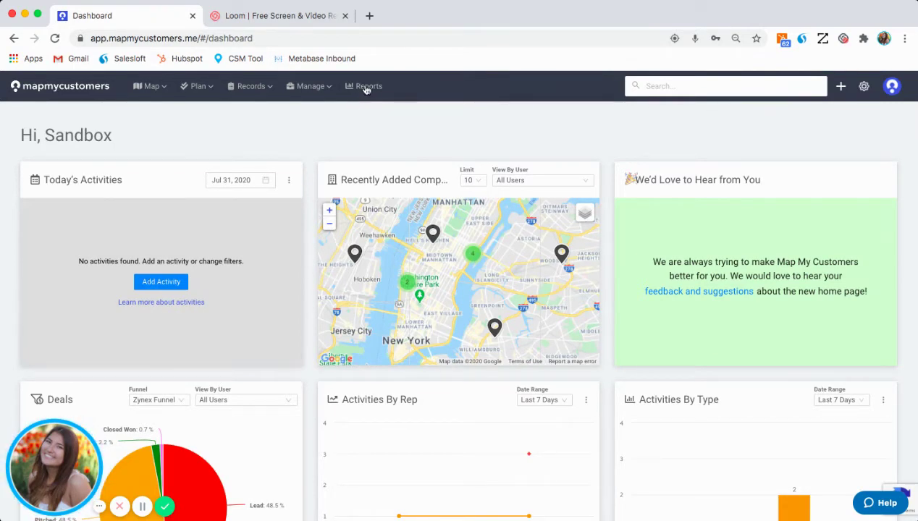
pyautogui.click(366, 87)
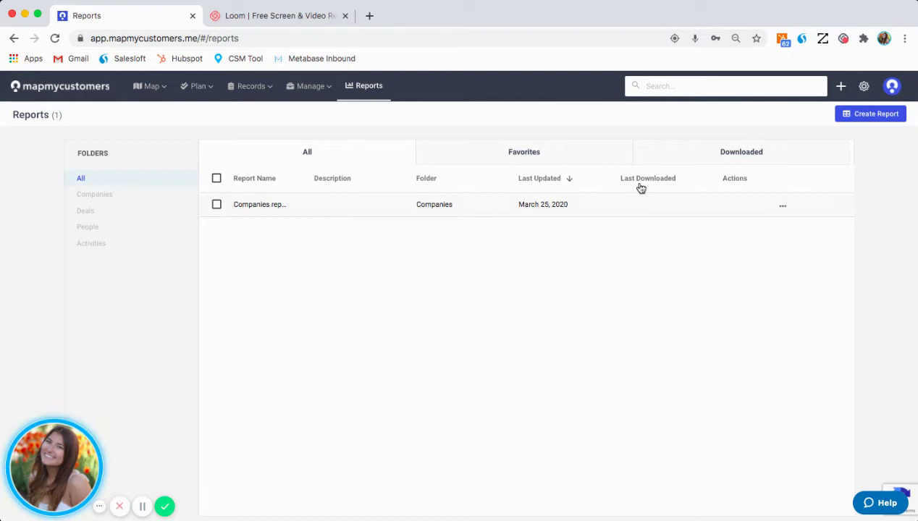
pyautogui.click(873, 116)
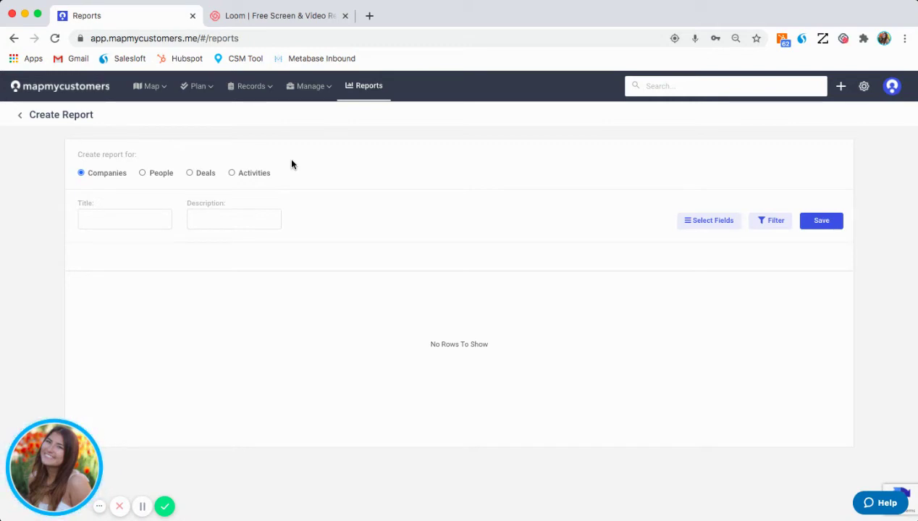
pyautogui.click(136, 215)
pyautogui.write('Exporting Companies')
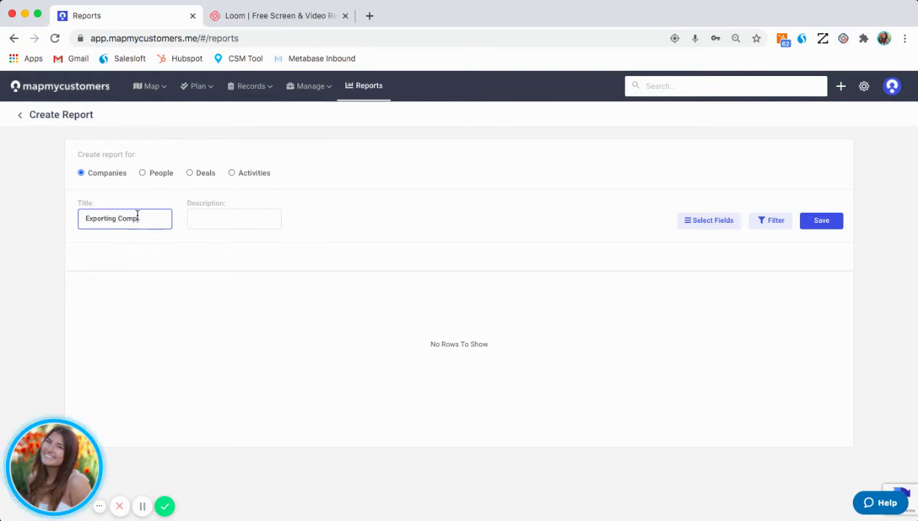
pyautogui.press('Tab')
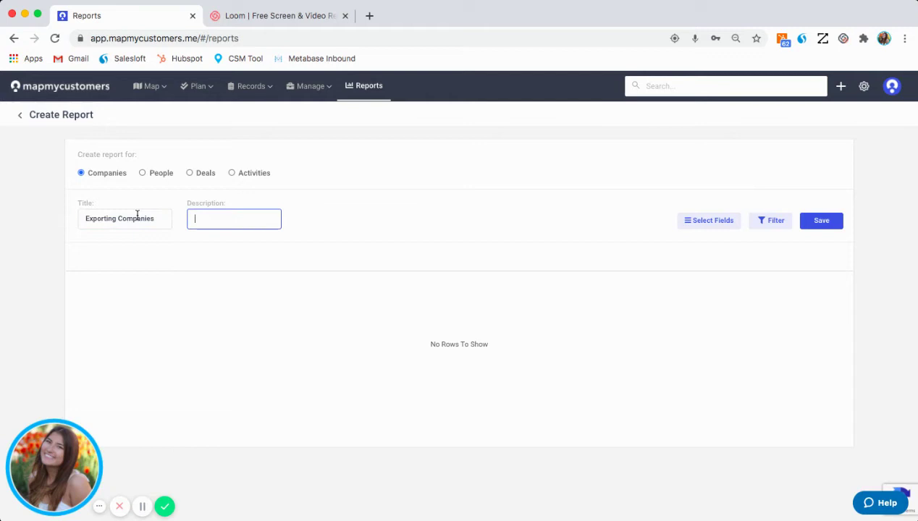
pyautogui.write('All companies')
pyautogui.click(315, 216)
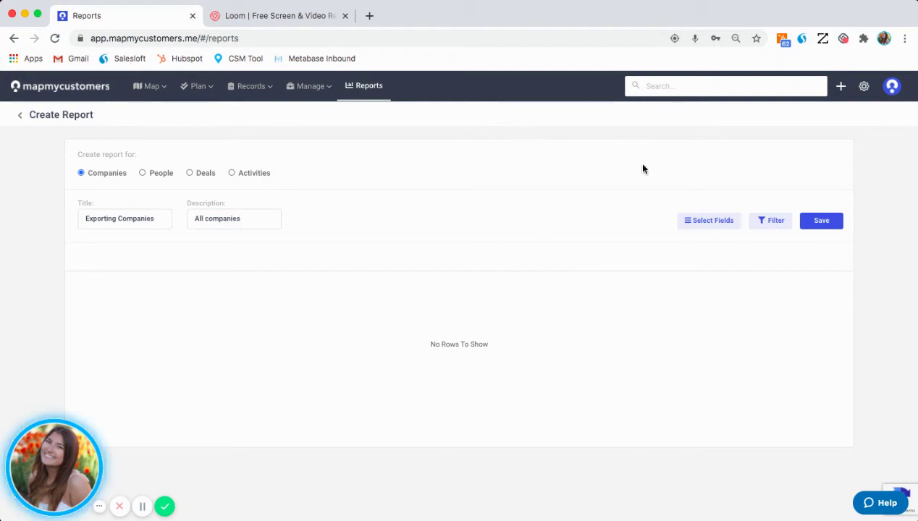
# Include all available fields in the Exporting Companies report and save the field selection
pyautogui.click(713, 224)
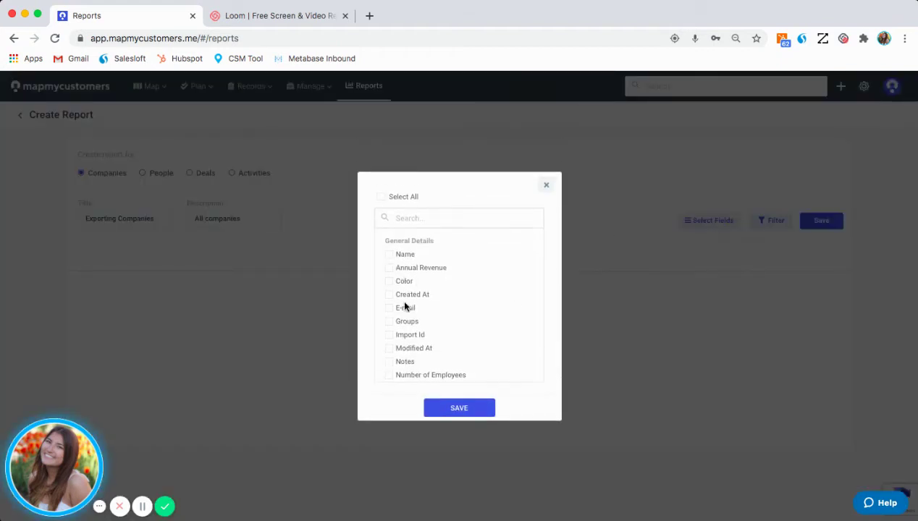
pyautogui.scroll(-1, 403, 300)
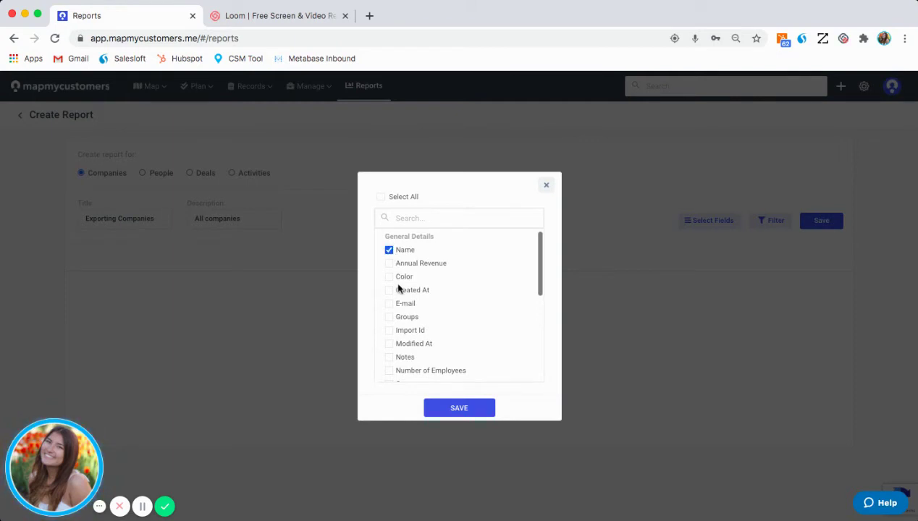
pyautogui.scroll(-2, 395, 326)
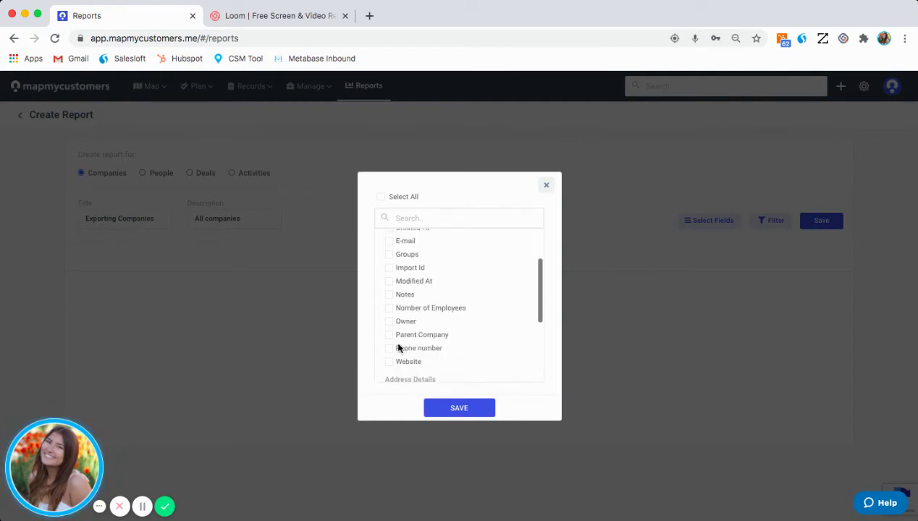
pyautogui.click(391, 350)
pyautogui.scroll(-4, 440, 342)
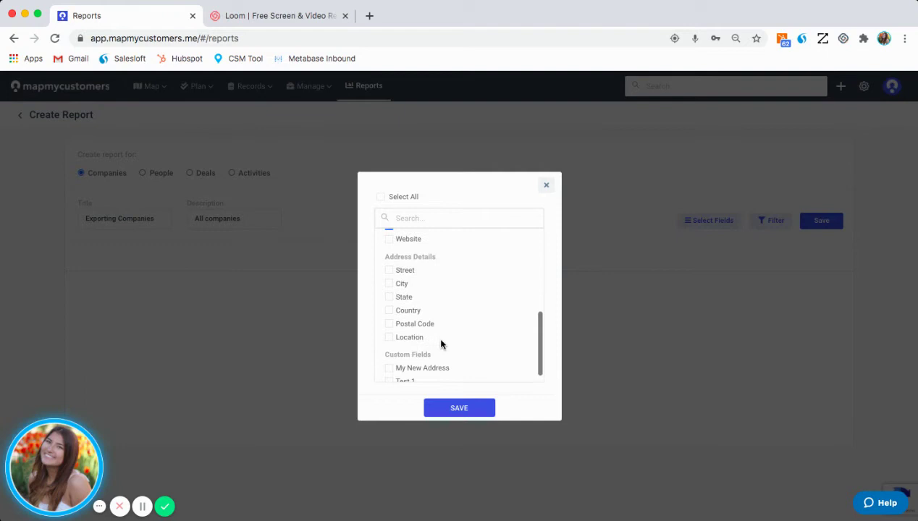
pyautogui.scroll(6, 441, 345)
pyautogui.click(381, 197)
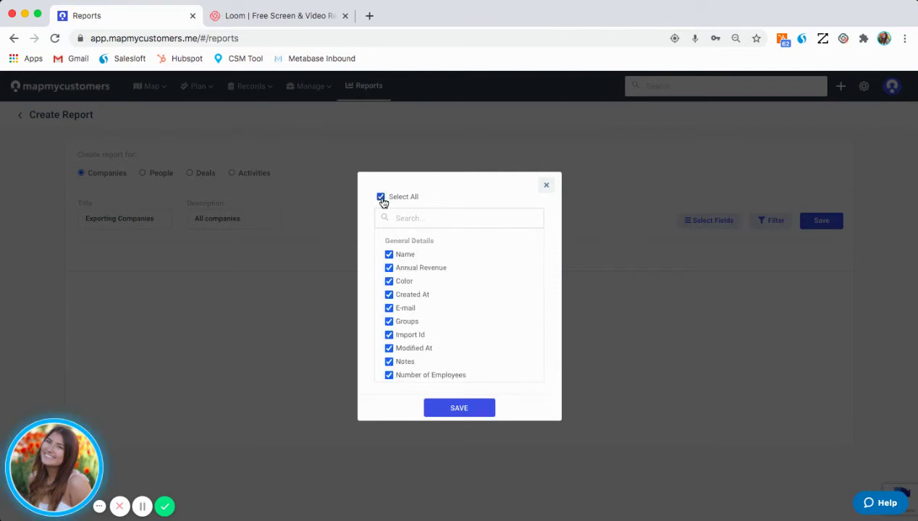
pyautogui.scroll(-2, 455, 365)
pyautogui.click(459, 410)
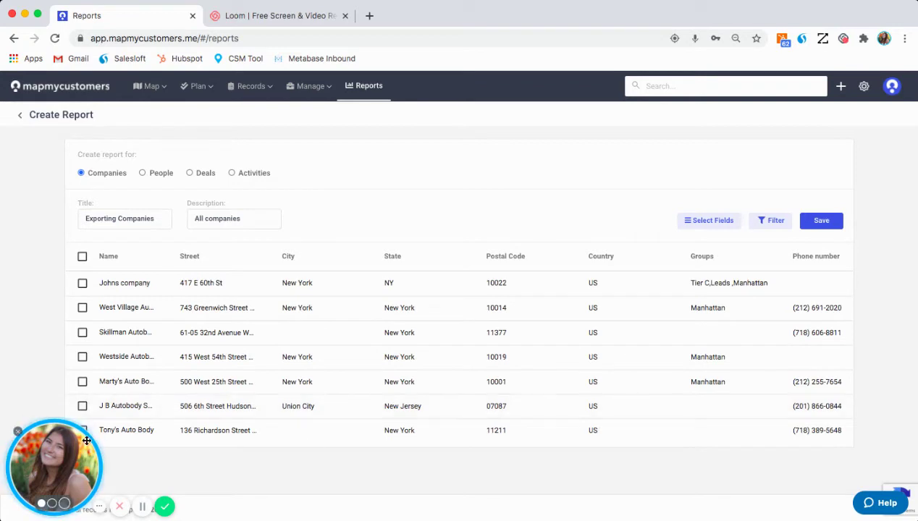
# Examine the company records and all field columns in the report preview
pyautogui.moveTo(54, 467); pyautogui.dragTo(538, 121)
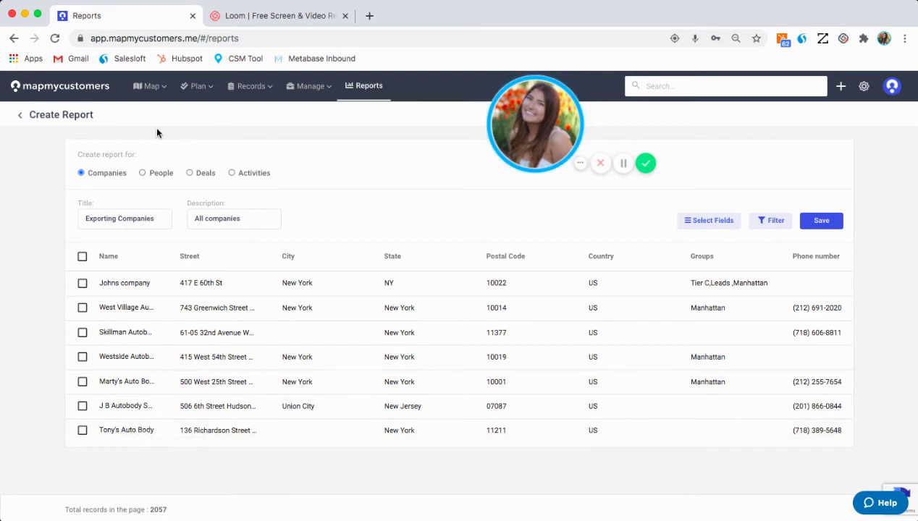
pyautogui.scroll(-15, 168, 375)
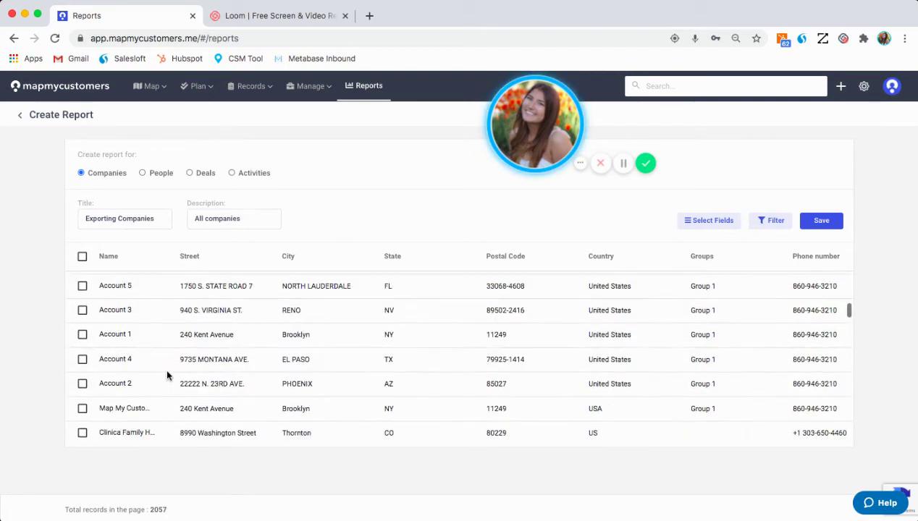
pyautogui.scroll(-10, 167, 375)
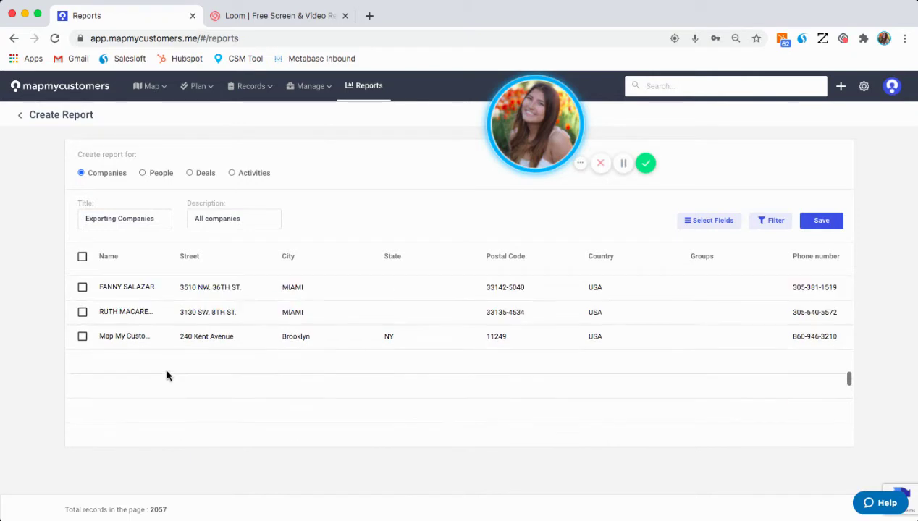
pyautogui.scroll(20, 166, 375)
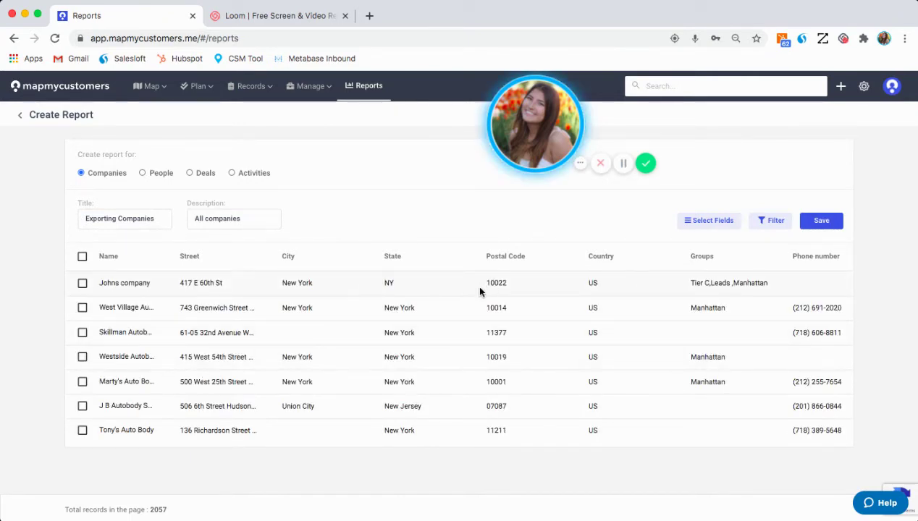
pyautogui.hscroll(5, 406, 302)
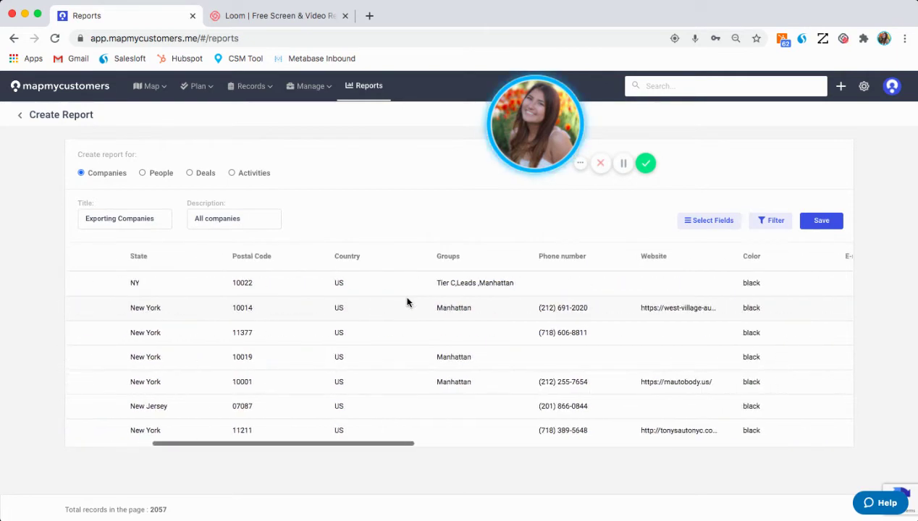
pyautogui.hscroll(1, 407, 302)
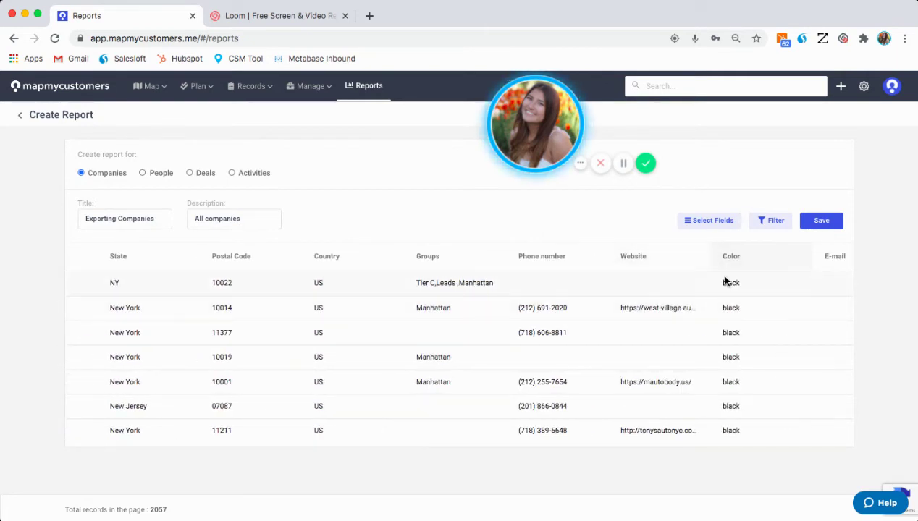
pyautogui.hscroll(10, 725, 281)
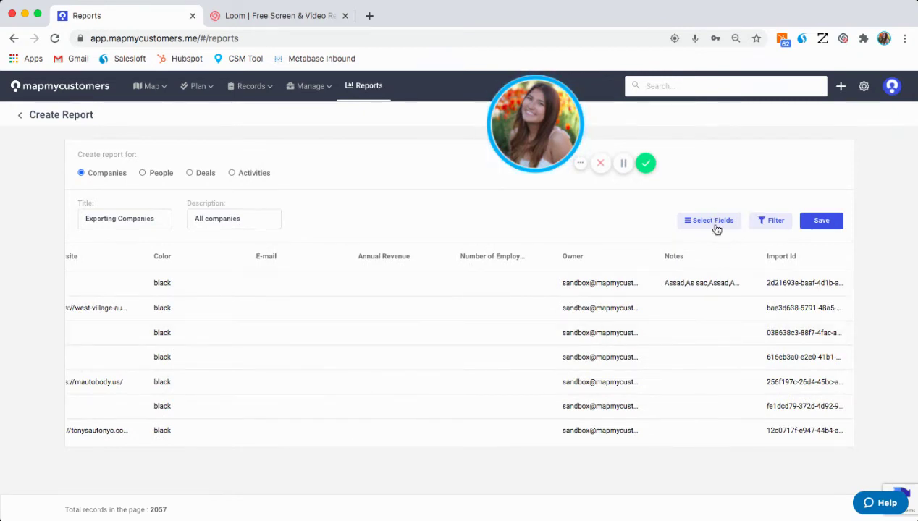
pyautogui.hscroll(-8, 586, 342)
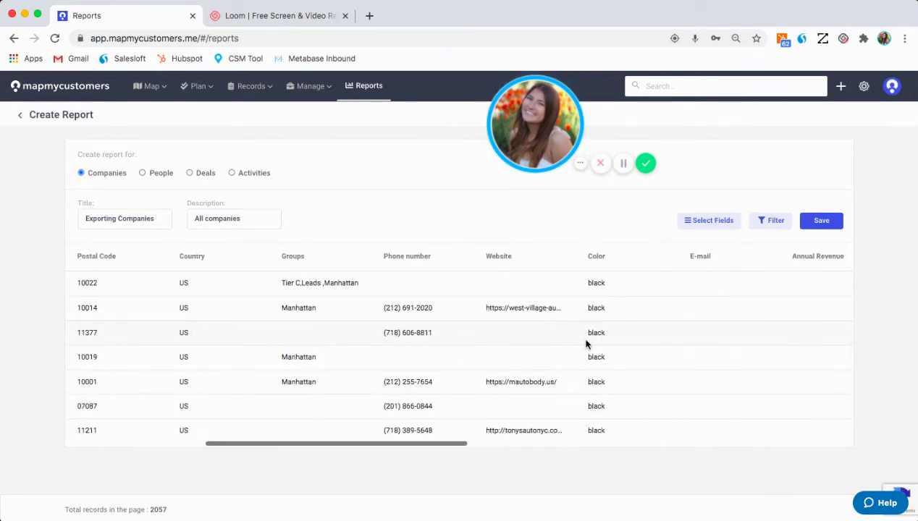
pyautogui.hscroll(-8, 586, 344)
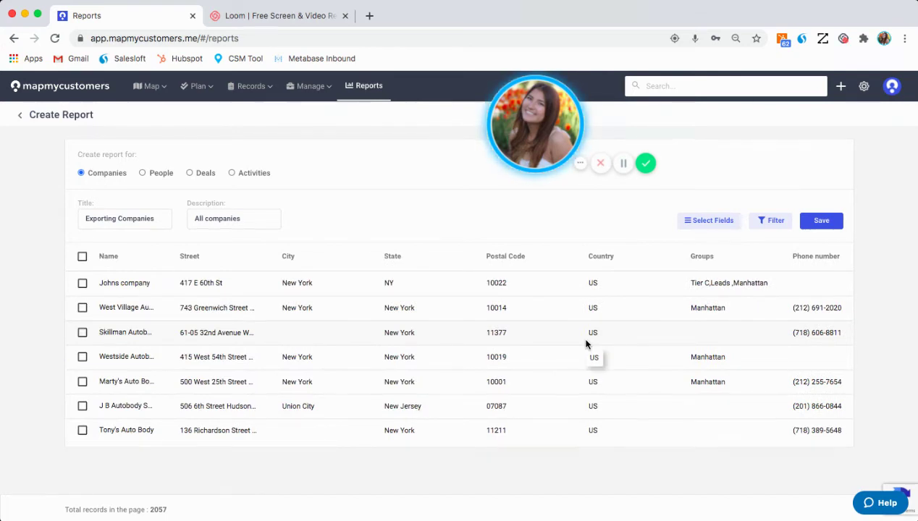
# Filter the report to companies in the Tier A group
pyautogui.click(762, 221)
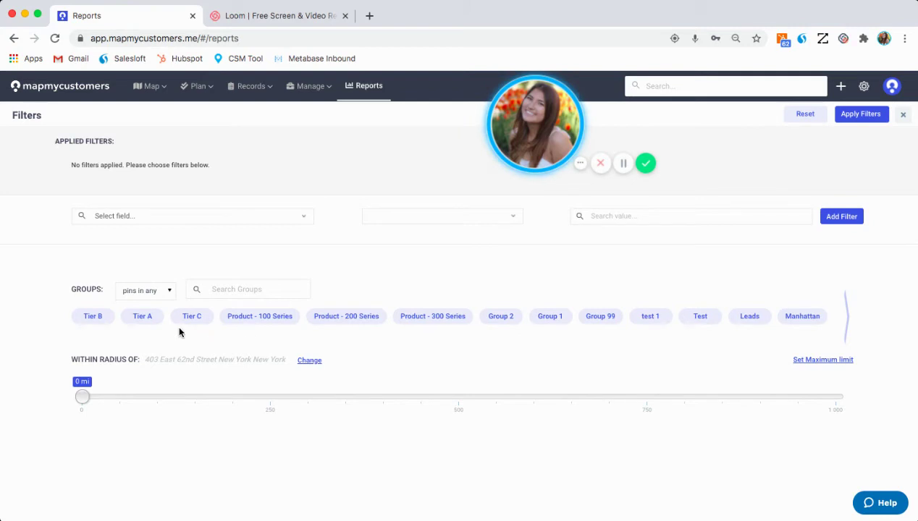
pyautogui.click(153, 317)
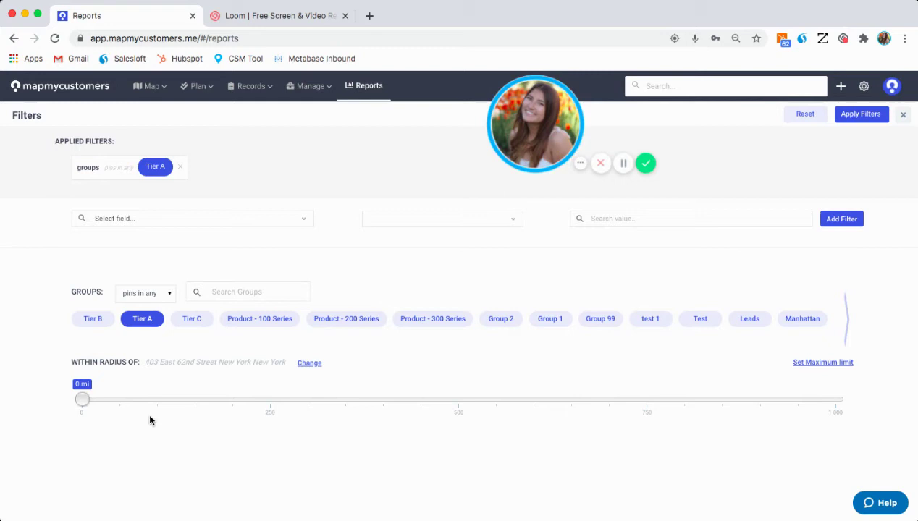
pyautogui.click(861, 117)
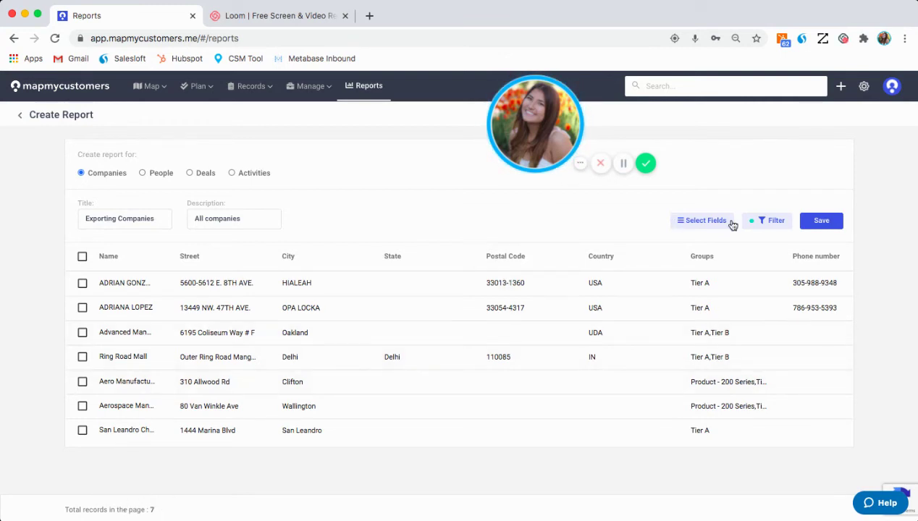
# Reset the report's filters to remove the Tier A group condition and return to the report
pyautogui.click(774, 222)
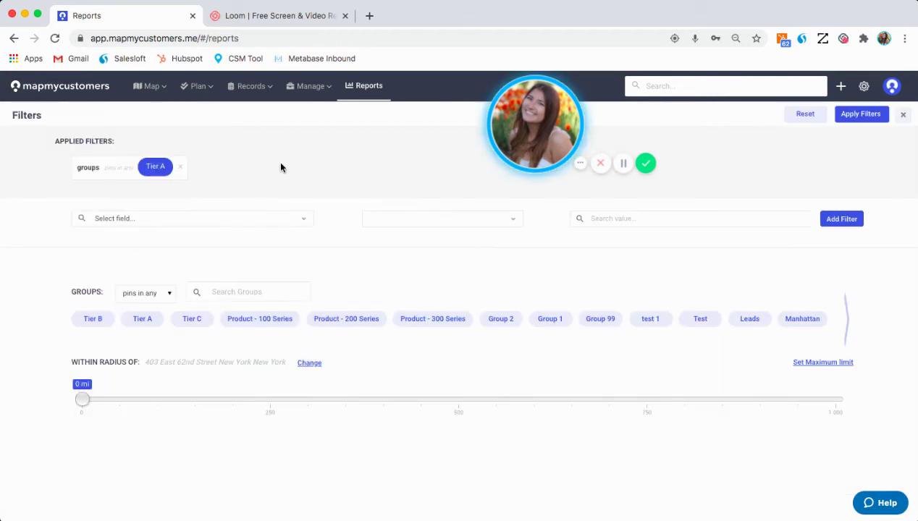
pyautogui.click(803, 114)
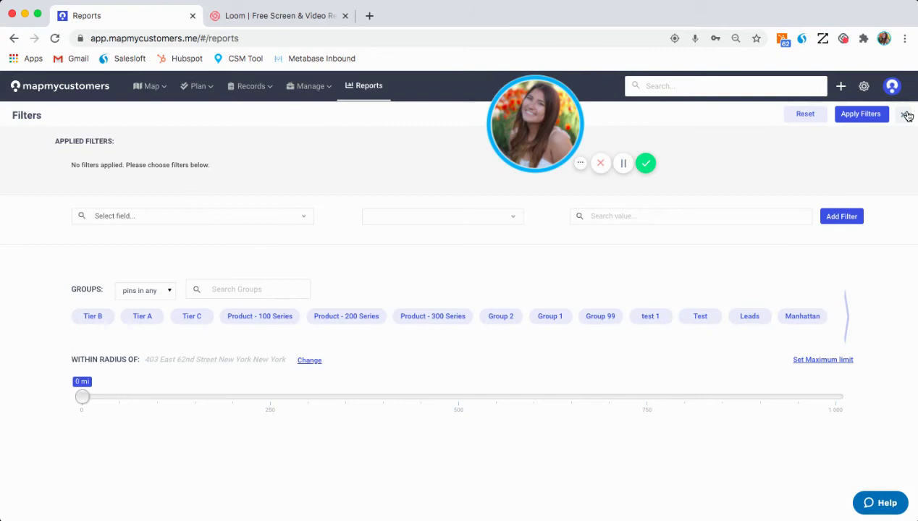
pyautogui.click(905, 115)
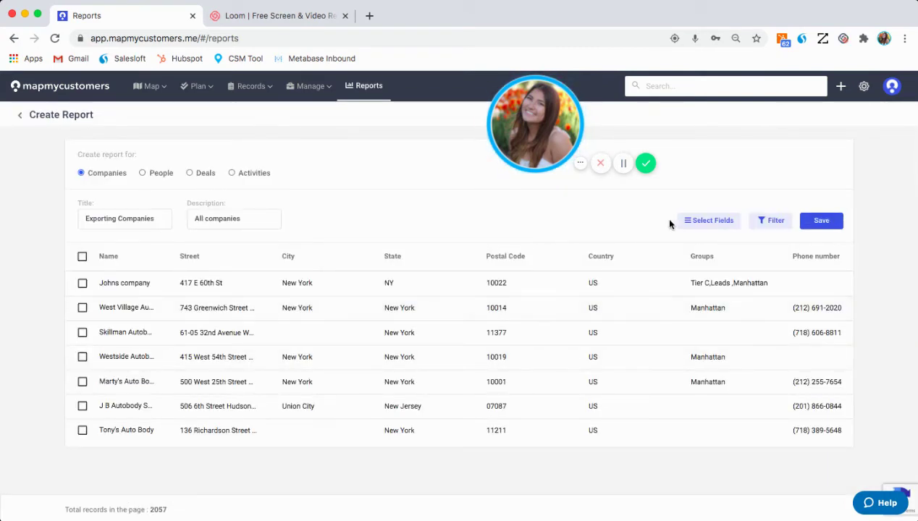
# Save the Exporting Companies report, then open it from the reports list and download it
pyautogui.click(811, 221)
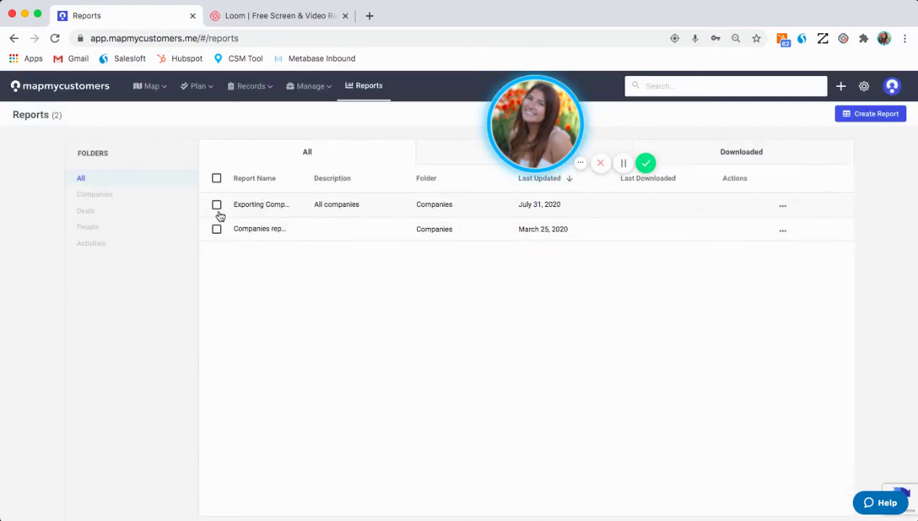
pyautogui.click(287, 209)
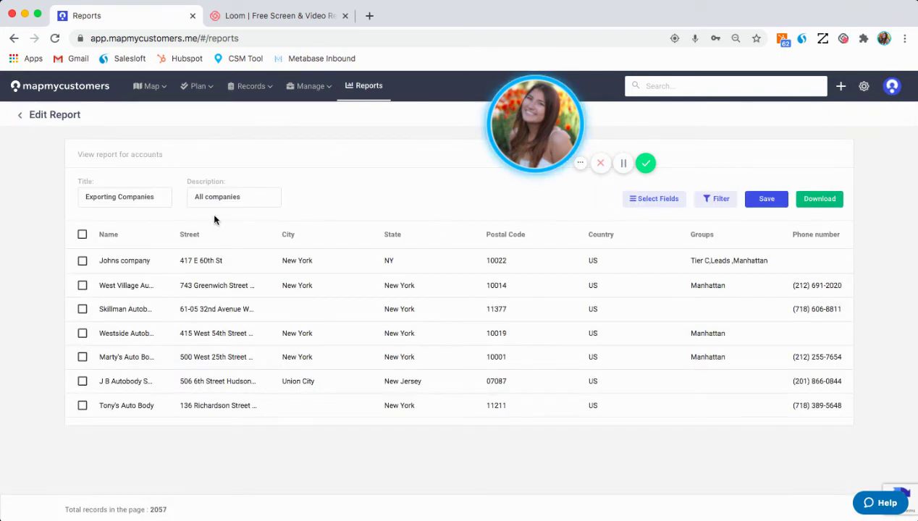
pyautogui.click(821, 200)
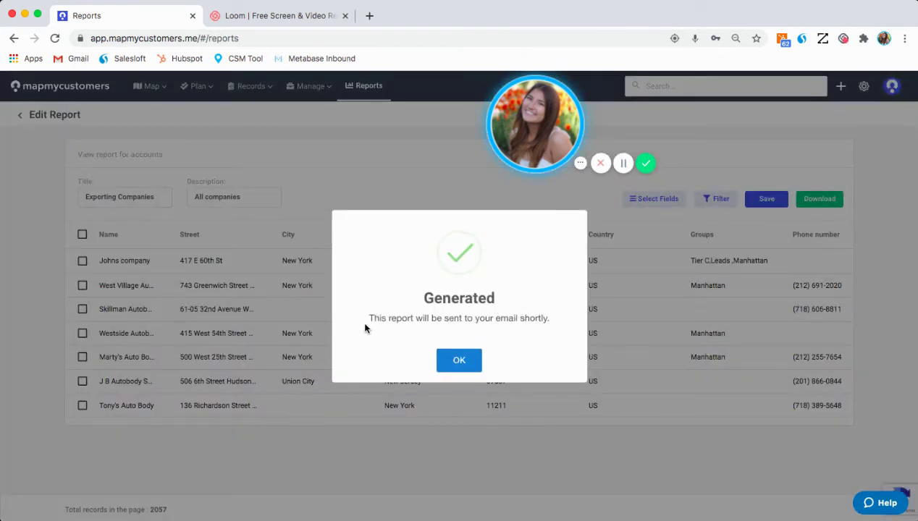
pyautogui.click(456, 364)
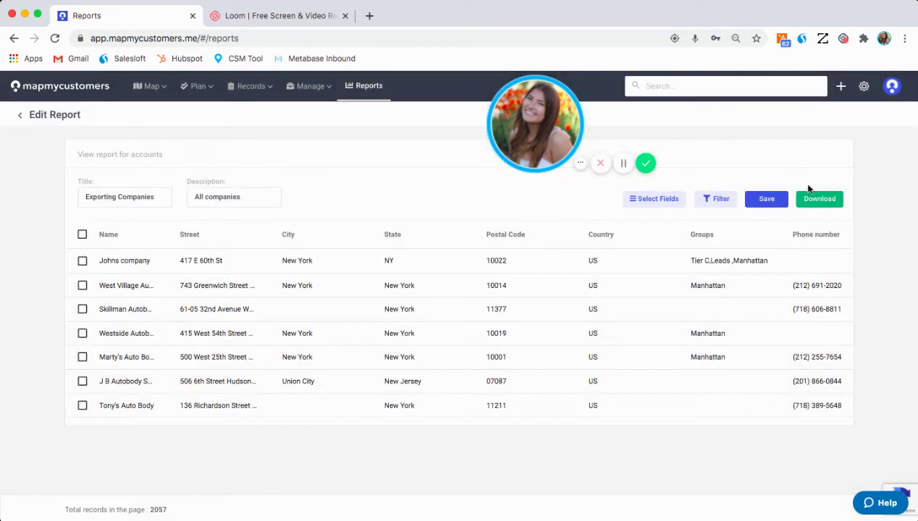
# Check the account's email address in the settings and go back to the report
pyautogui.click(863, 88)
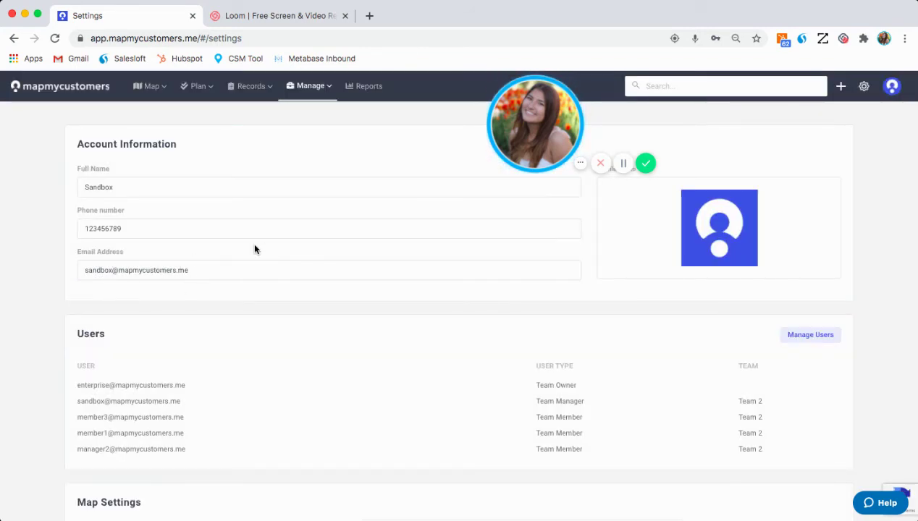
pyautogui.click(365, 88)
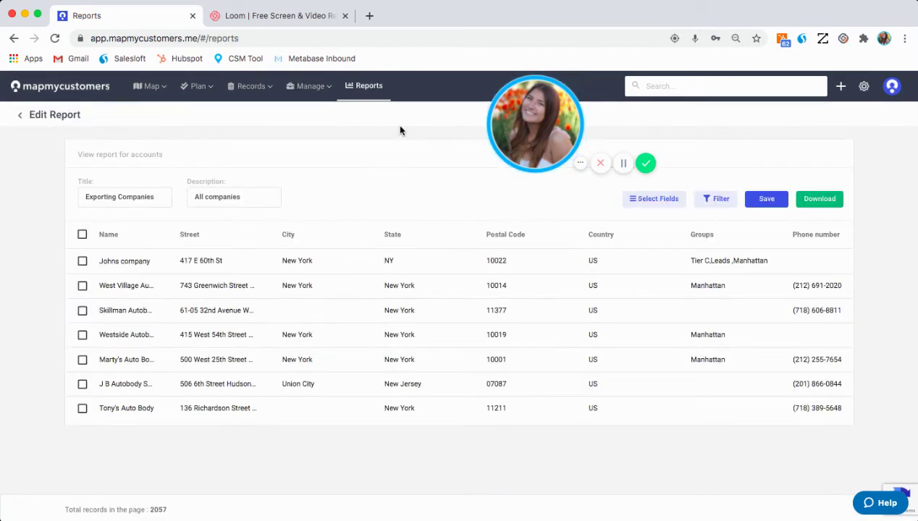
# Go back to the reports list and start a new report for Activities
pyautogui.click(24, 116)
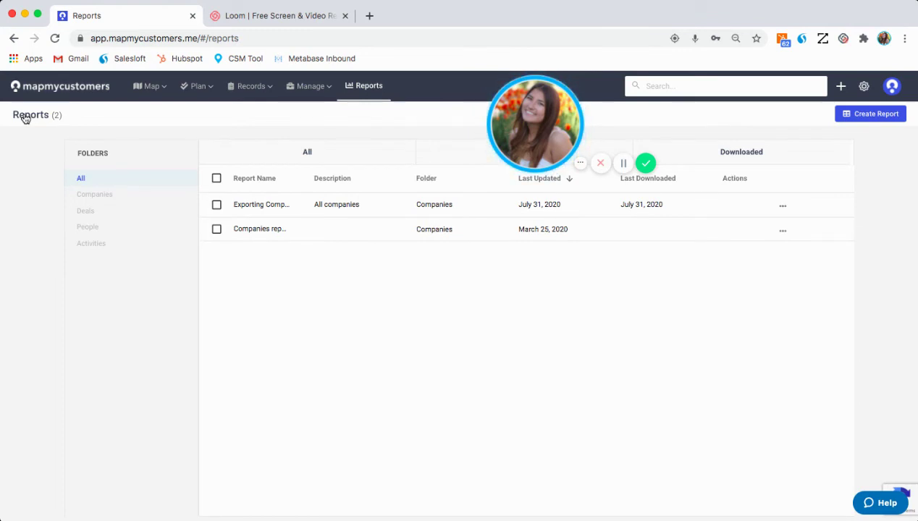
pyautogui.click(873, 115)
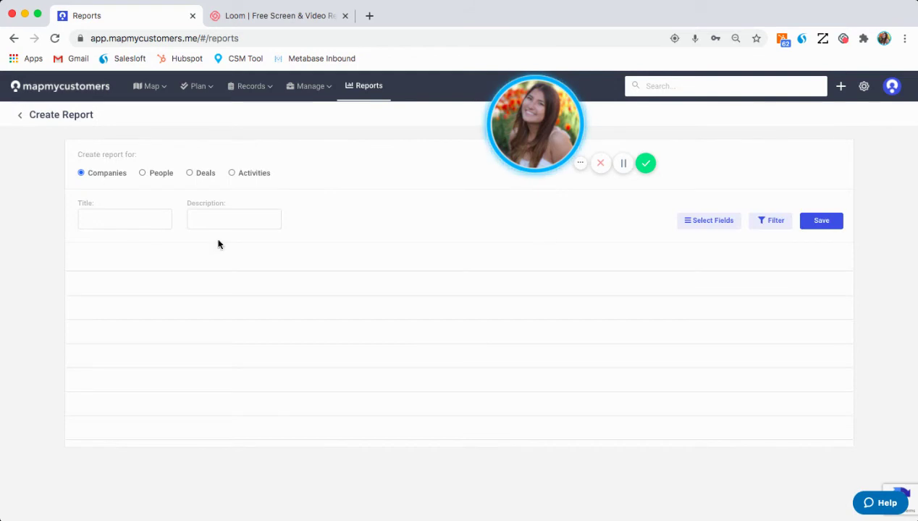
pyautogui.click(232, 173)
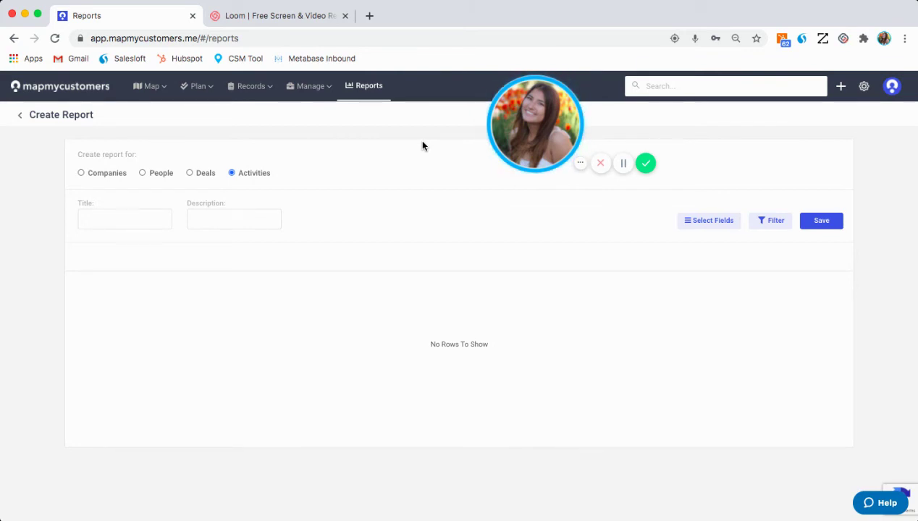
# Title the new report "Activities Report" and enter "July Report" as its description
pyautogui.click(151, 212)
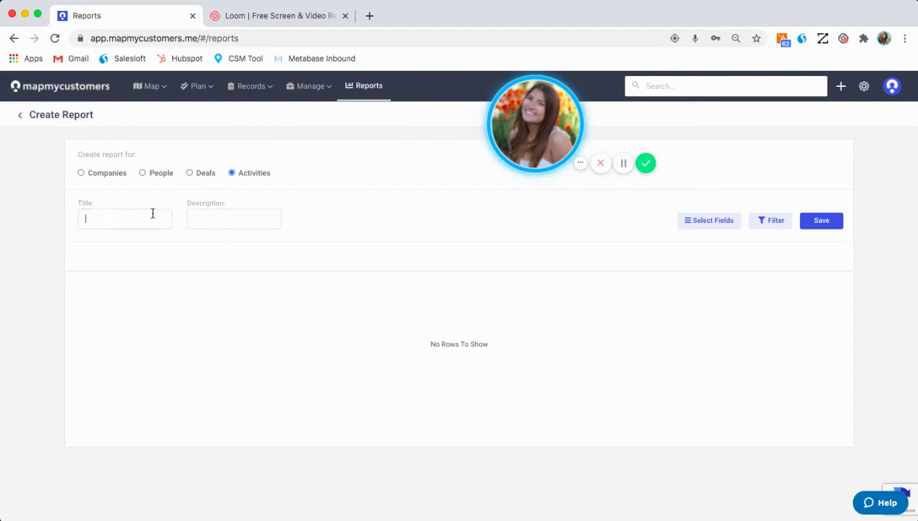
pyautogui.write('ACtiv')
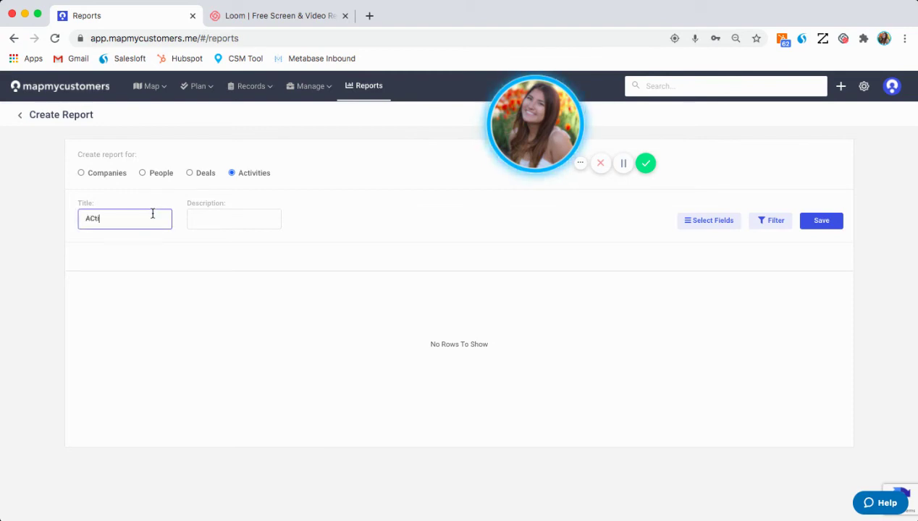
pyautogui.press('BackSpace')
pyautogui.press('BackSpace')
pyautogui.press('BackSpace')
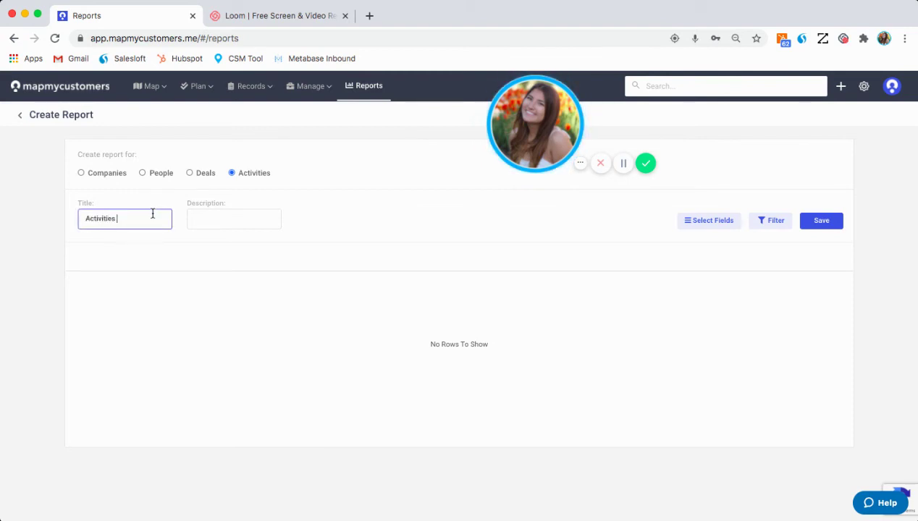
pyautogui.press('Tab')
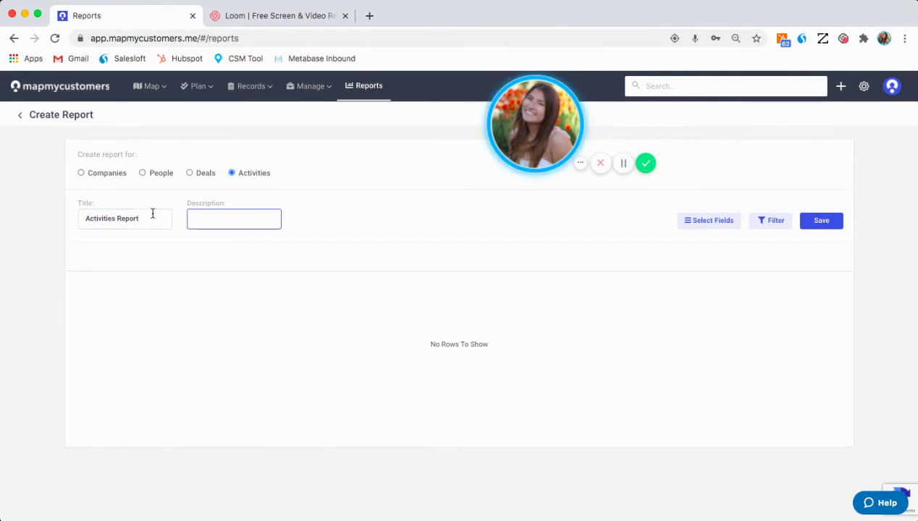
pyautogui.write('ju')
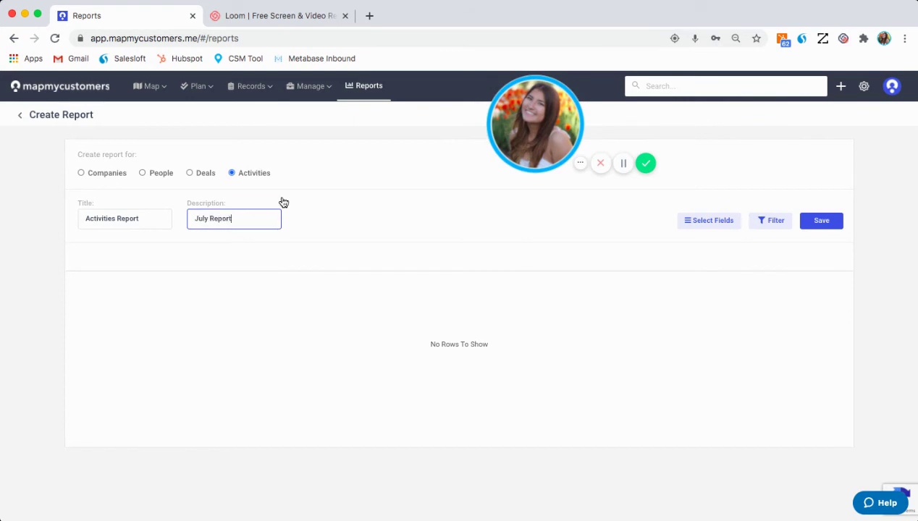
pyautogui.click(386, 207)
# Include all available fields in the activities report and save the field selection
pyautogui.click(711, 220)
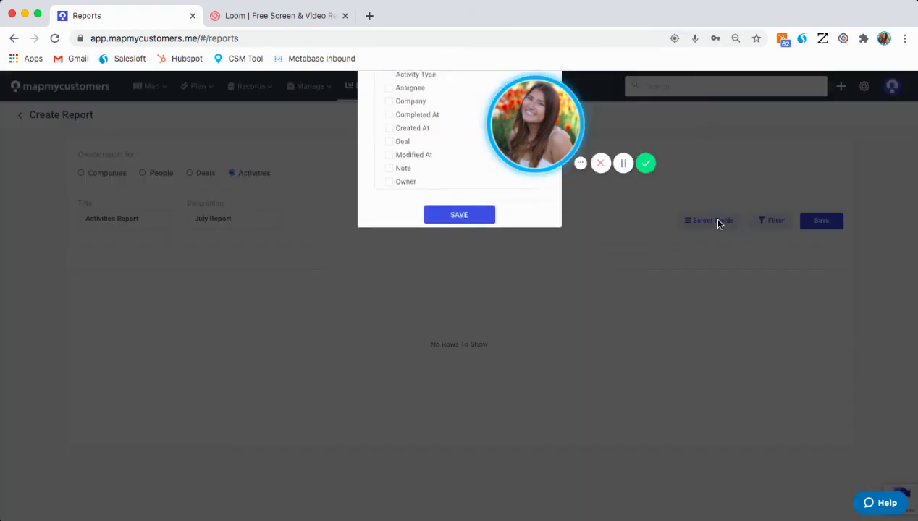
pyautogui.scroll(-5, 455, 328)
pyautogui.scroll(5, 454, 328)
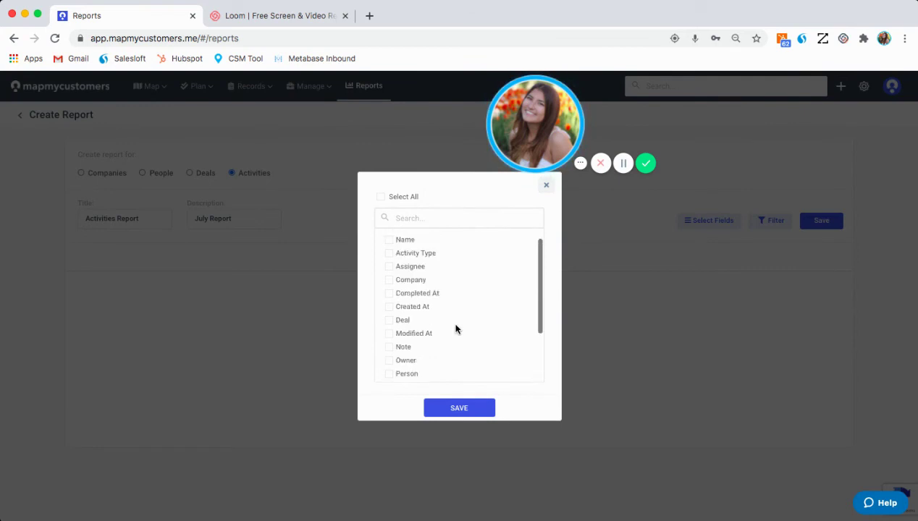
pyautogui.click(382, 197)
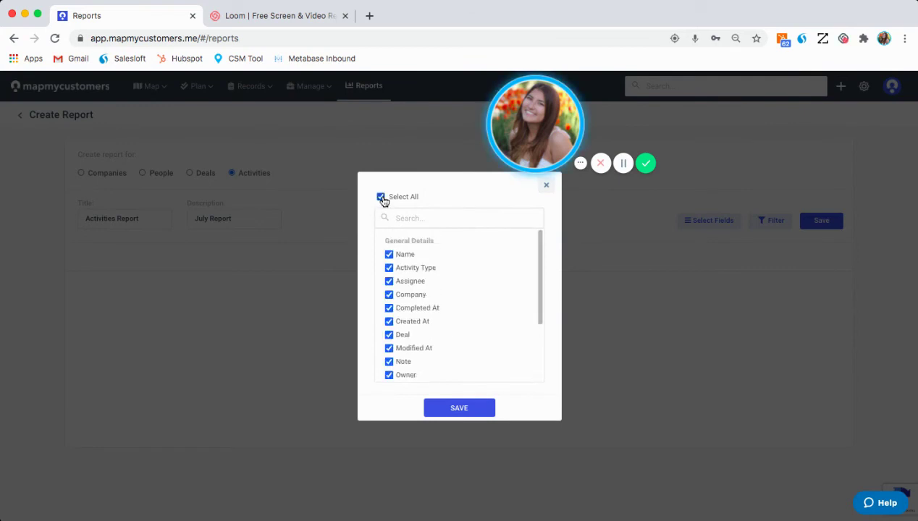
pyautogui.click(483, 406)
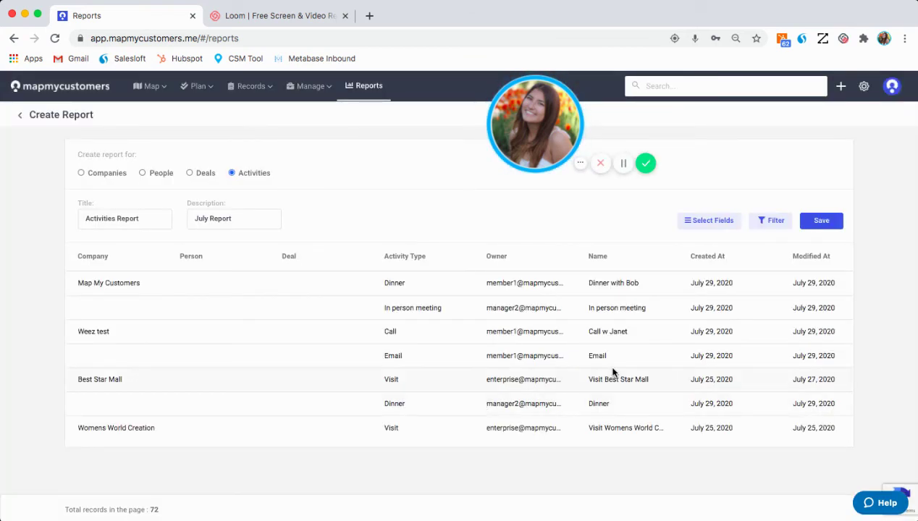
# Look through the activity records and their columns, such as activity type, owner and dates, in the report preview
pyautogui.hscroll(3, 613, 372)
pyautogui.hscroll(-3, 612, 372)
pyautogui.scroll(-1, 492, 375)
pyautogui.scroll(-5, 492, 376)
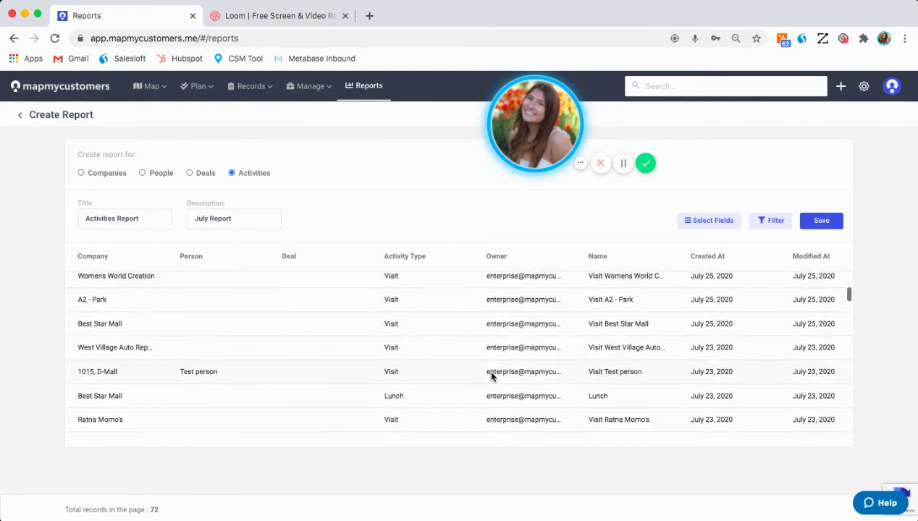
pyautogui.scroll(5, 492, 375)
pyautogui.hscroll(3, 492, 376)
pyautogui.hscroll(3, 491, 375)
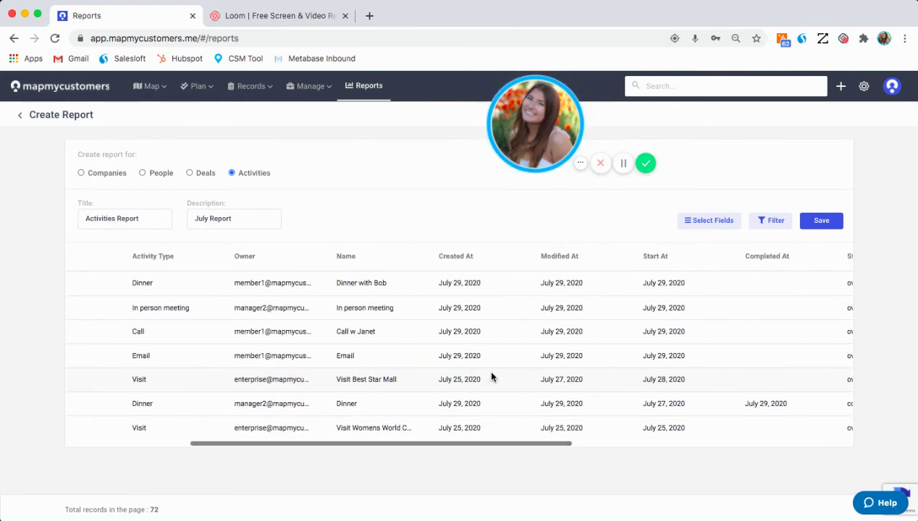
pyautogui.hscroll(-5, 472, 372)
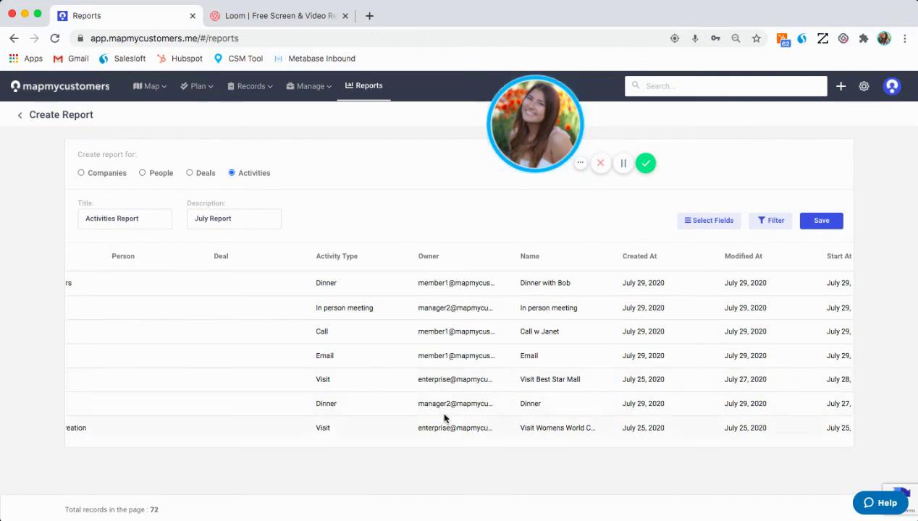
pyautogui.scroll(-3, 445, 417)
pyautogui.scroll(3, 445, 418)
pyautogui.hscroll(-3, 445, 418)
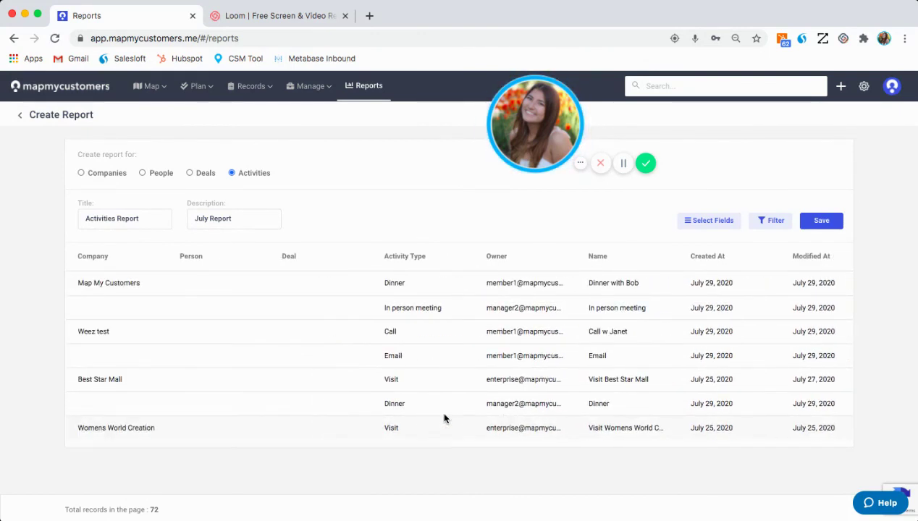
pyautogui.hscroll(3, 449, 416)
pyautogui.hscroll(-3, 565, 362)
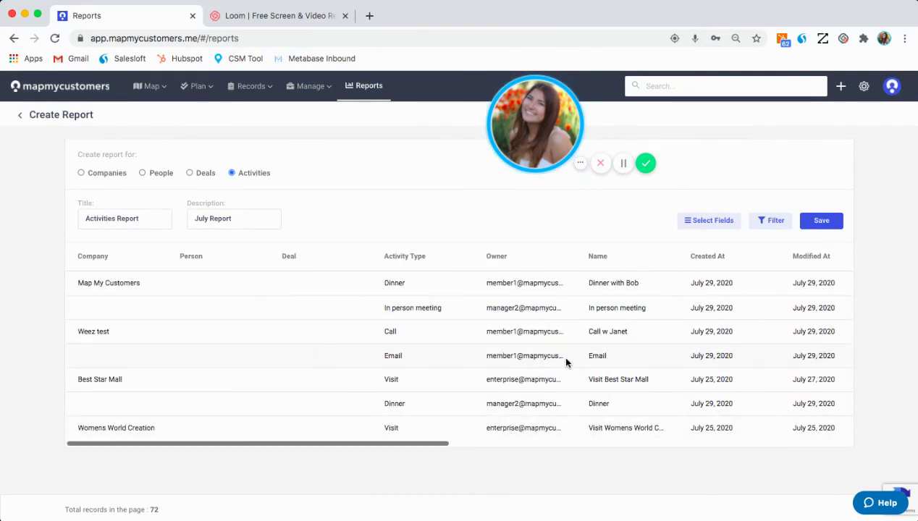
# Filter the report to activities whose Created At is after 07/01/2020 2:25 PM
pyautogui.click(769, 221)
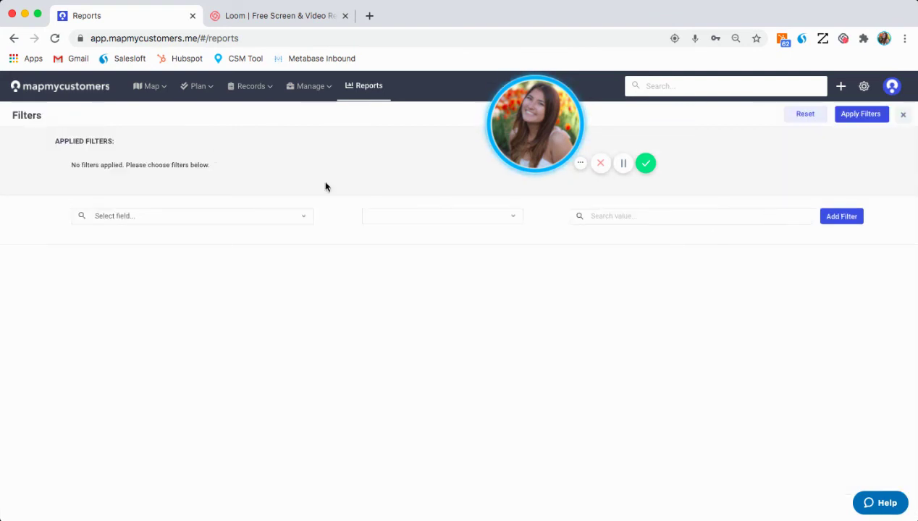
pyautogui.click(186, 248)
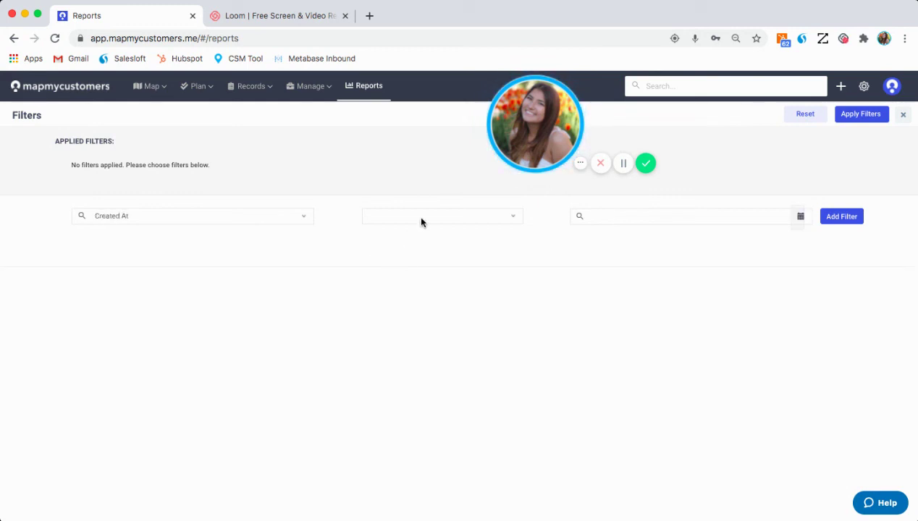
pyautogui.click(801, 216)
pyautogui.click(629, 269)
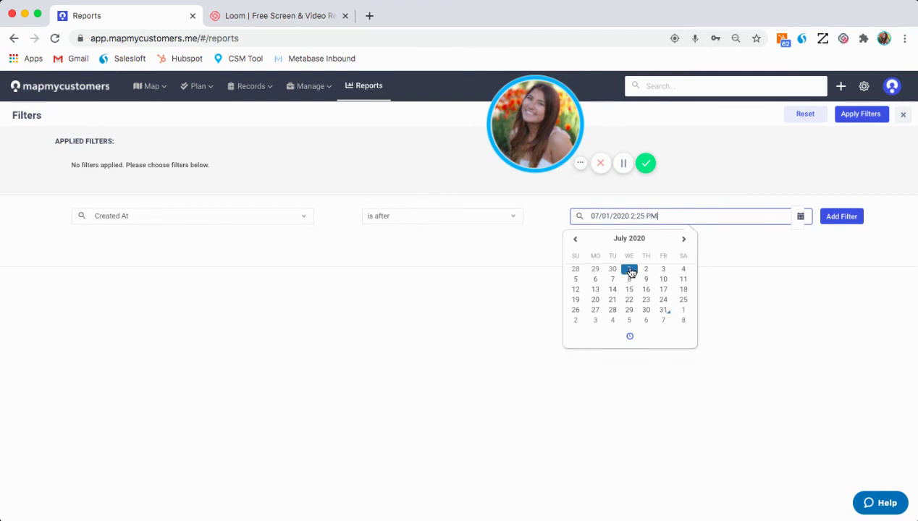
pyautogui.click(848, 218)
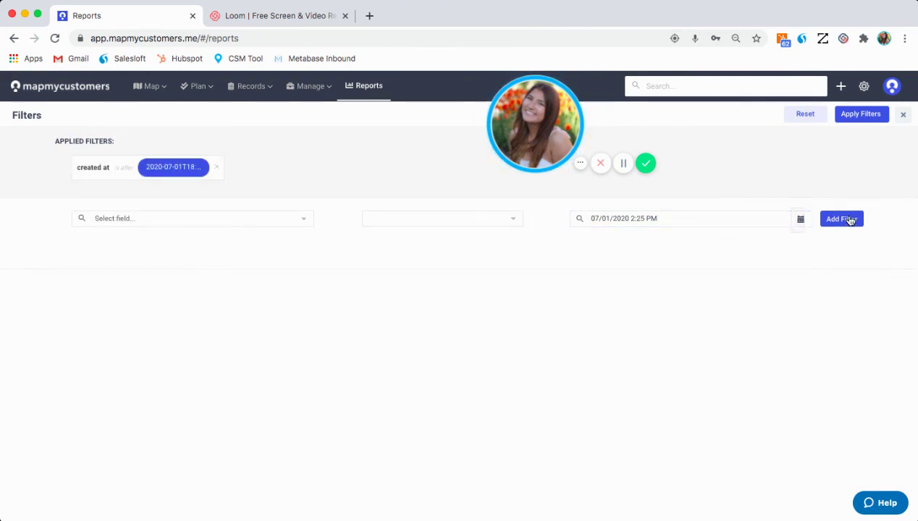
pyautogui.click(852, 114)
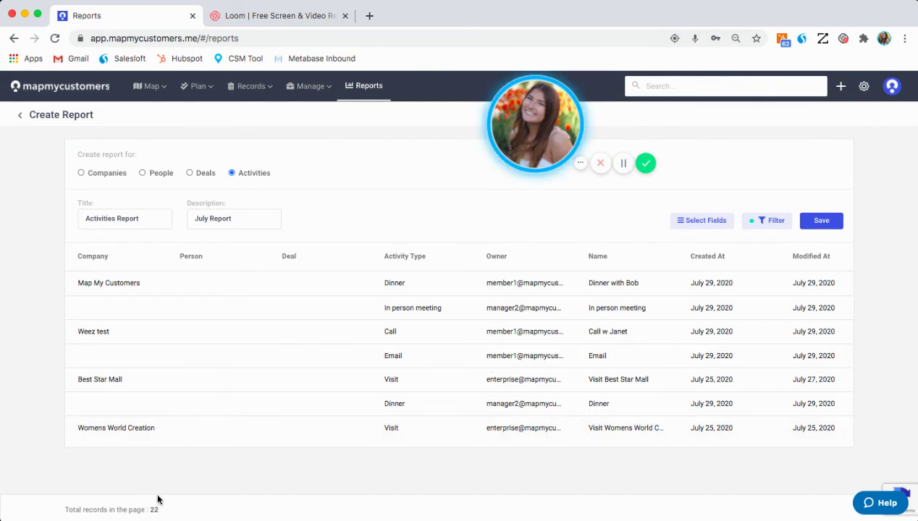
# Review the filtered activities, save the Activities Report and open it from the reports list
pyautogui.scroll(-5, 201, 420)
pyautogui.scroll(5, 201, 419)
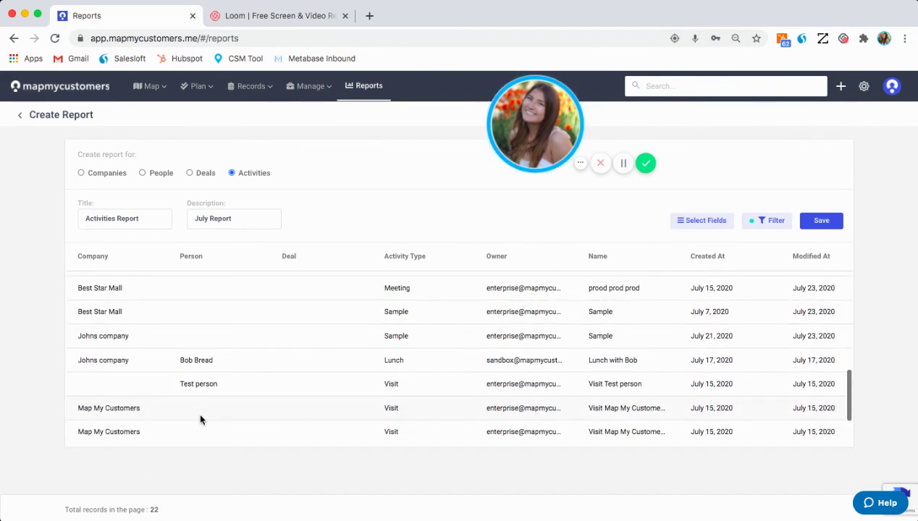
pyautogui.click(829, 215)
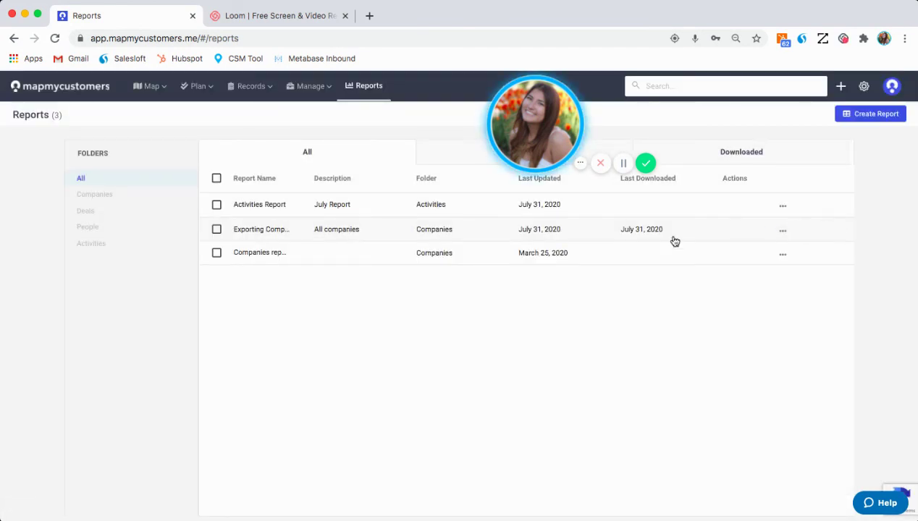
pyautogui.click(292, 207)
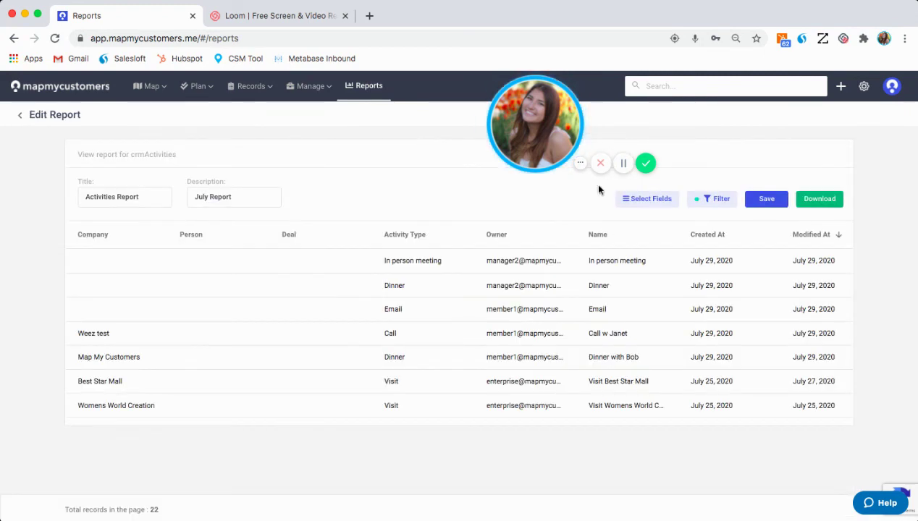